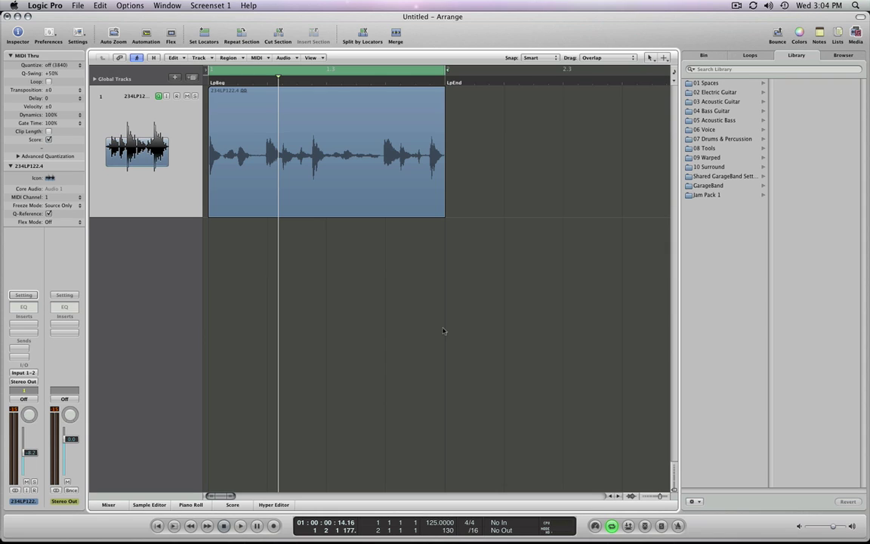
# Drag region 234LP122.4 into the Loop Browser and keep Acoustic, Melodic and Cheerful keywords on.
pyautogui.click(751, 57)
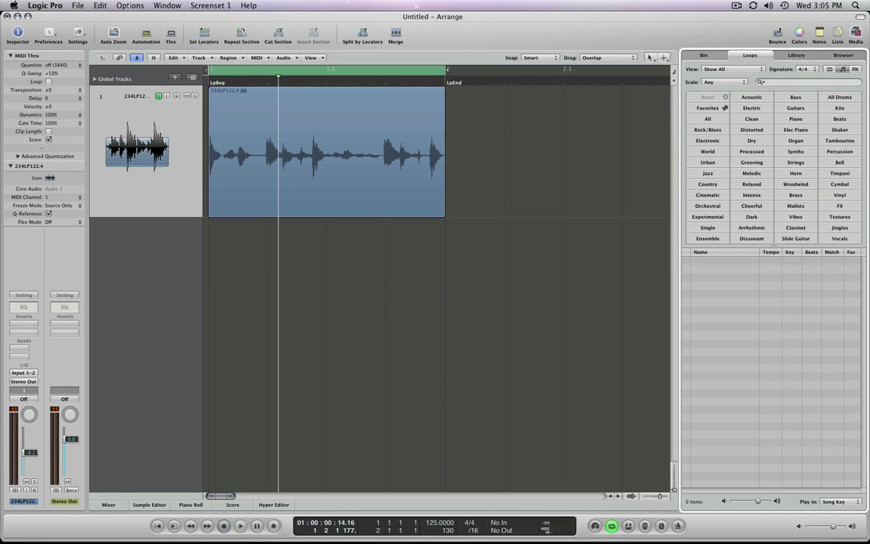
pyautogui.moveTo(325, 151); pyautogui.dragTo(762, 161)
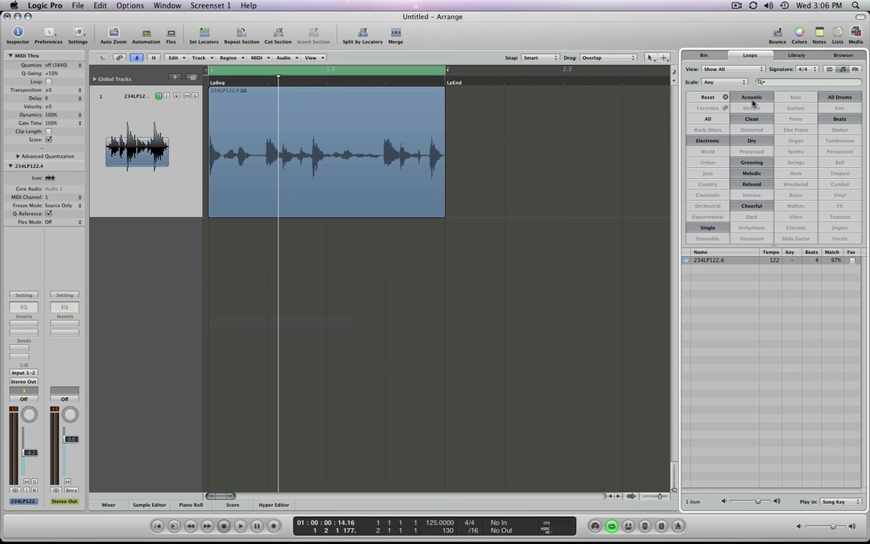
pyautogui.click(757, 206)
pyautogui.click(760, 210)
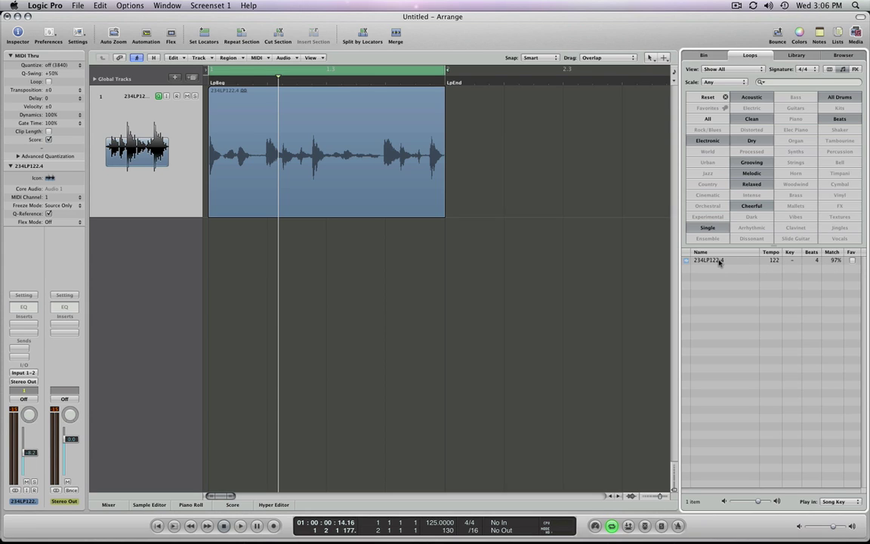
# Drop the VOLUME 016 folder from Finder onto the Loop Browser and move it to the Loops folder.
pyautogui.press('super+Tab')
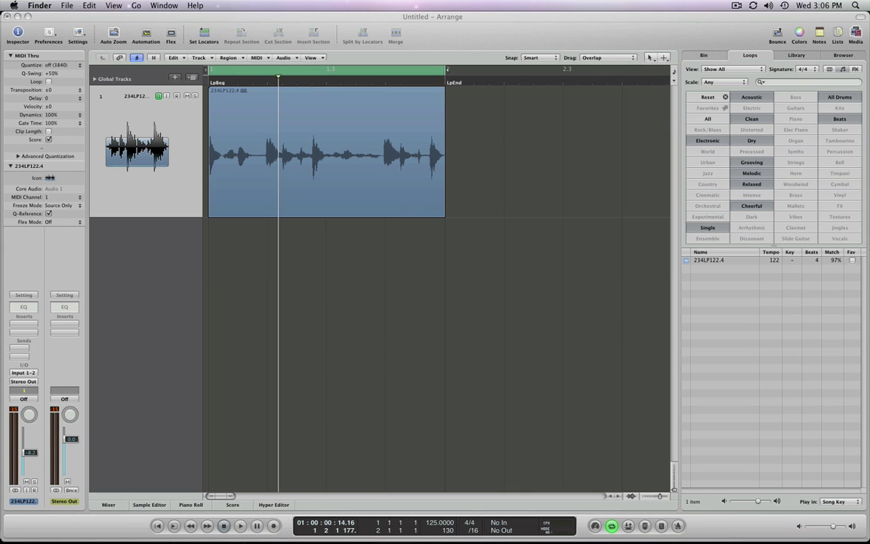
pyautogui.moveTo(759, 345); pyautogui.dragTo(752, 298)
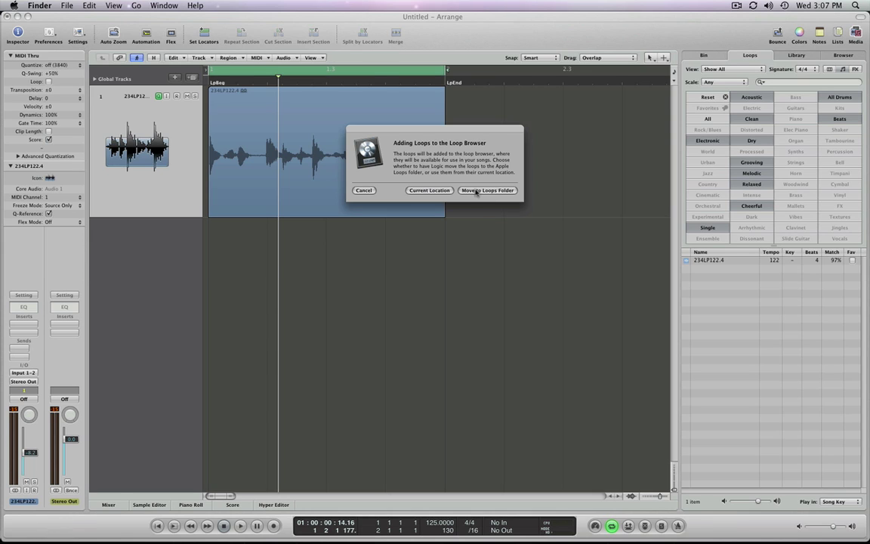
pyautogui.click(489, 191)
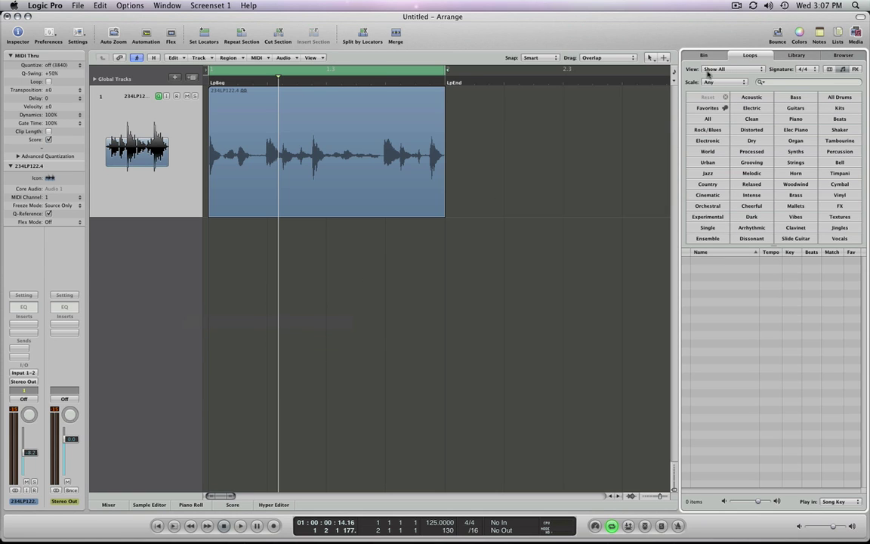
# View the VOLUME 016 collection filtered by Acoustic and Melodic, then reset the keyword filters.
pyautogui.click(718, 70)
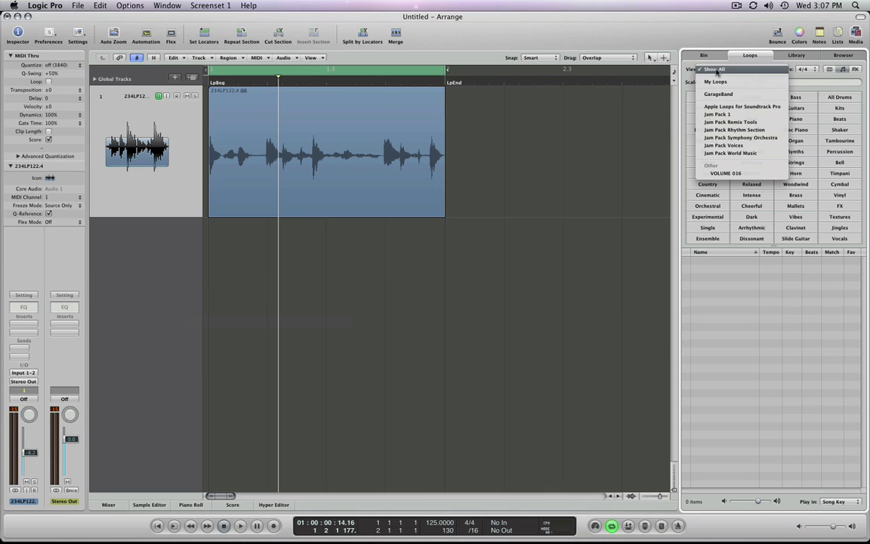
pyautogui.click(765, 174)
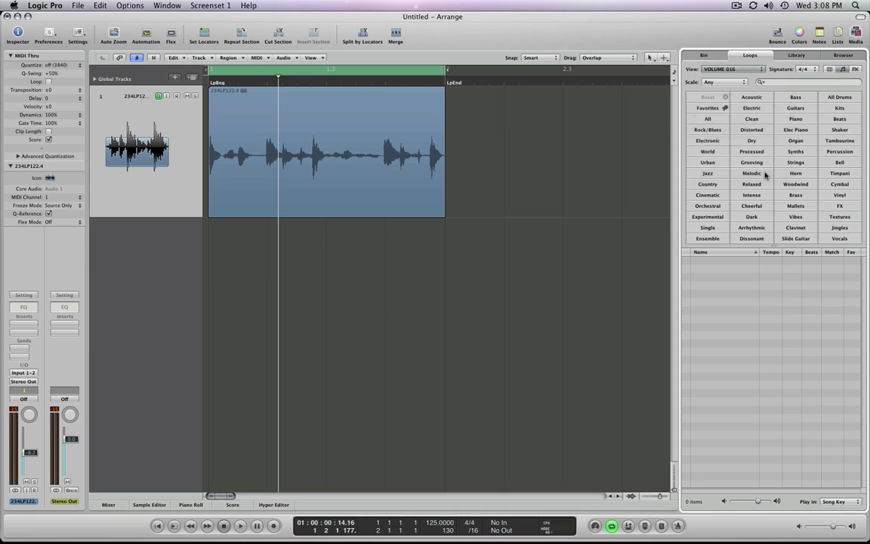
pyautogui.click(752, 96)
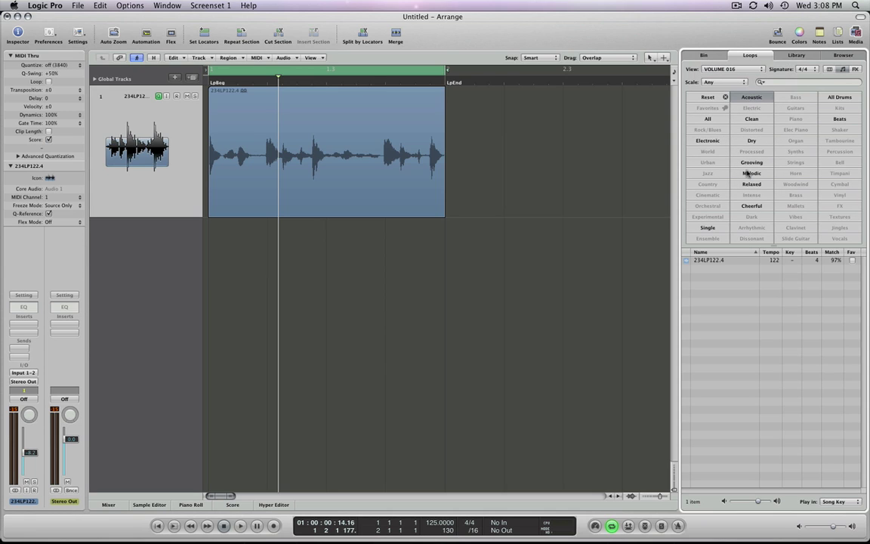
pyautogui.click(749, 173)
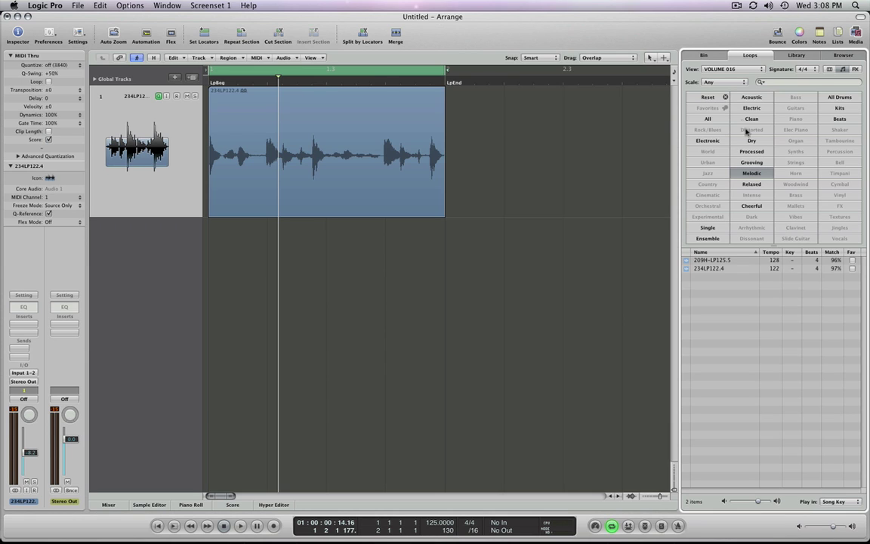
pyautogui.click(709, 96)
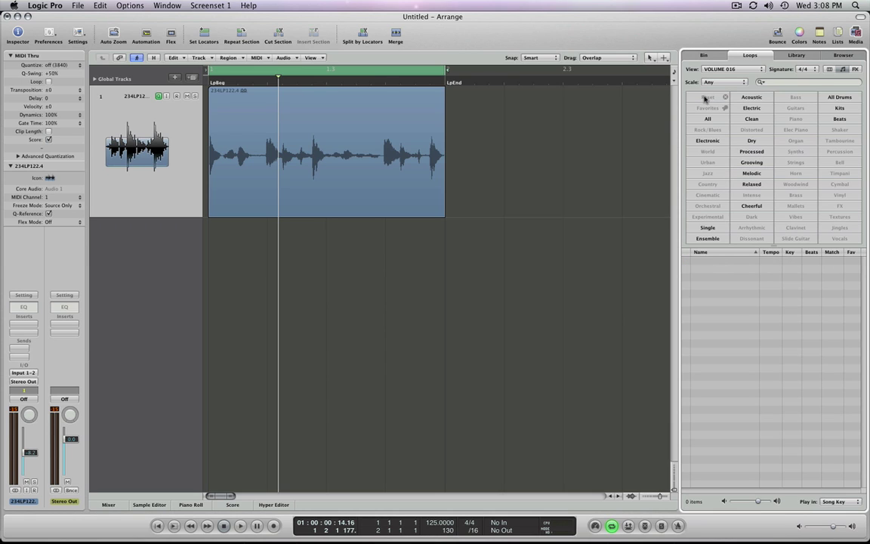
pyautogui.click(745, 71)
pyautogui.scroll(3, 740, 66)
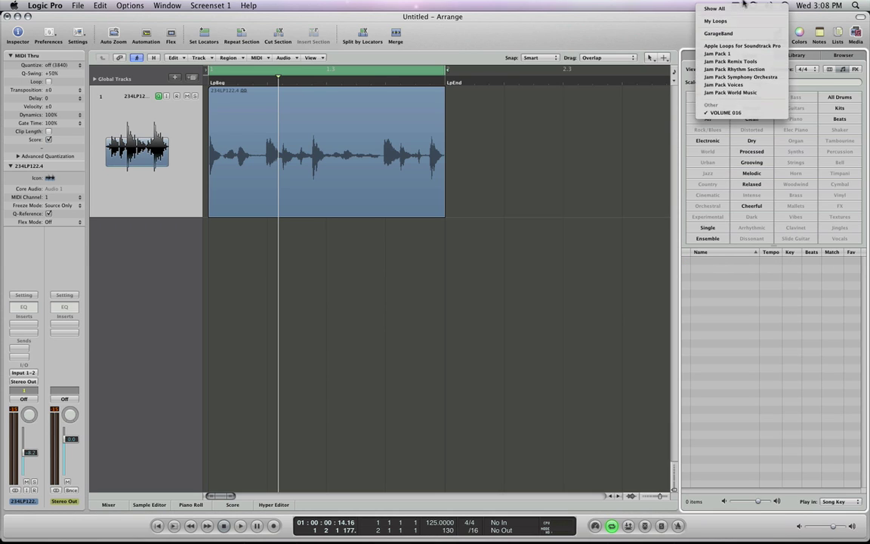
# List Jam Pack 1 loops filtered by Grooving (1795 items), then select the 234LP122.4 region.
pyautogui.click(735, 58)
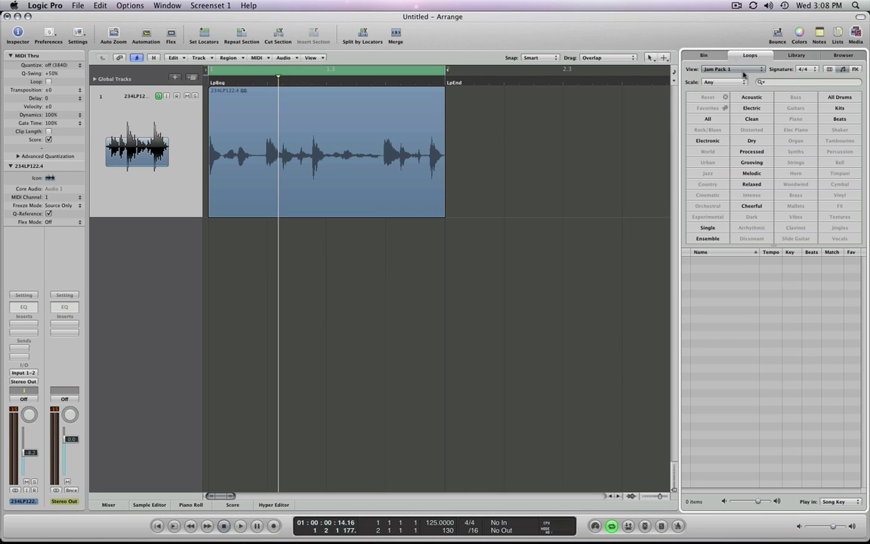
pyautogui.click(756, 161)
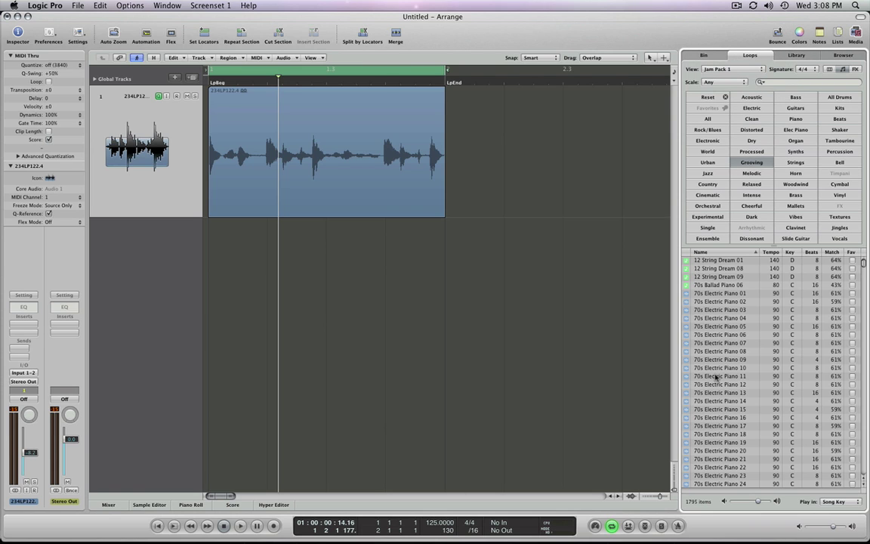
pyautogui.click(727, 69)
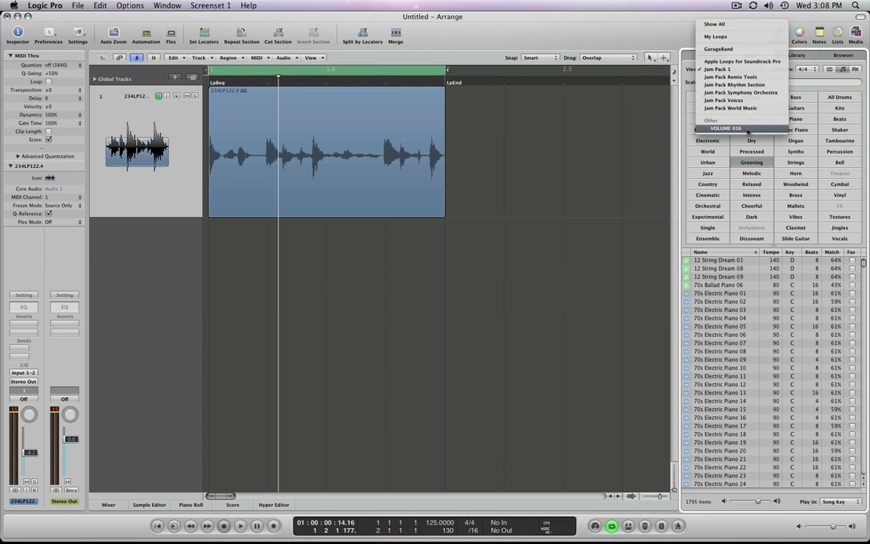
pyautogui.click(652, 303)
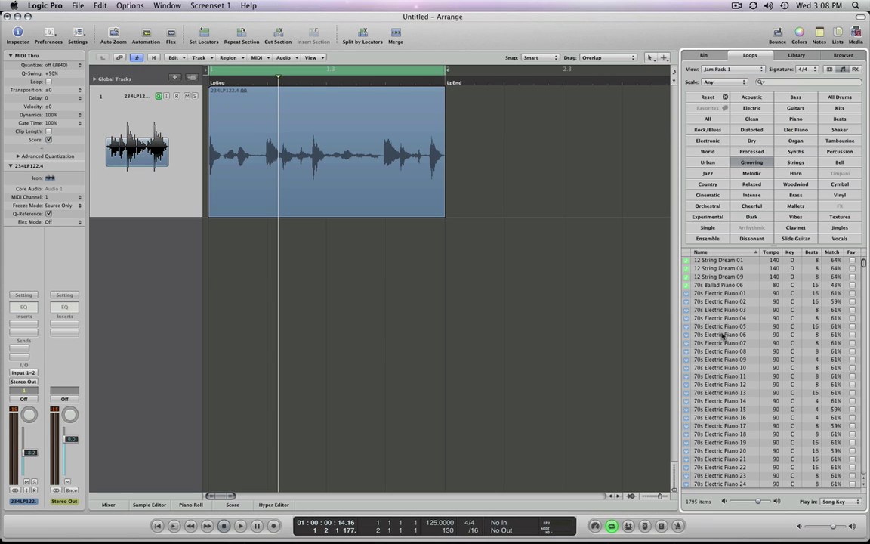
pyautogui.click(427, 189)
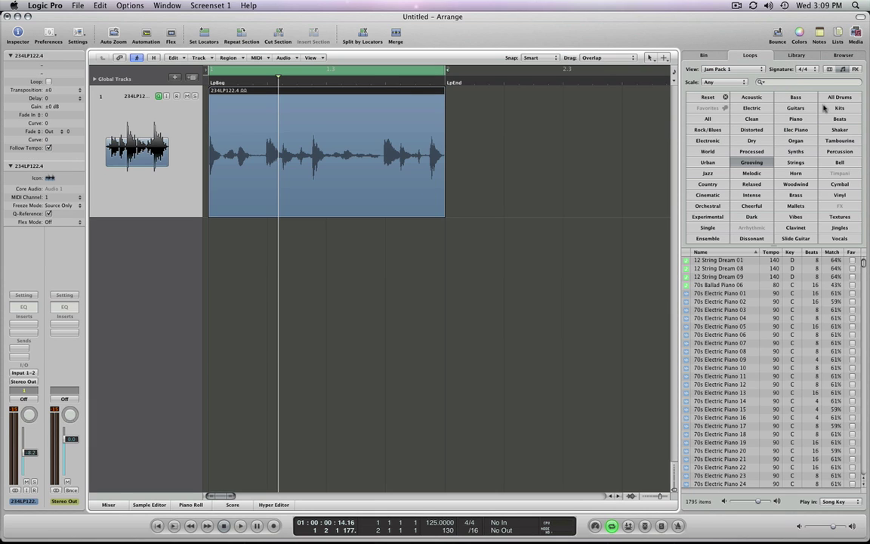
# Choose Show All in the View menu to list all 12461 loops.
pyautogui.click(737, 69)
pyautogui.click(731, 25)
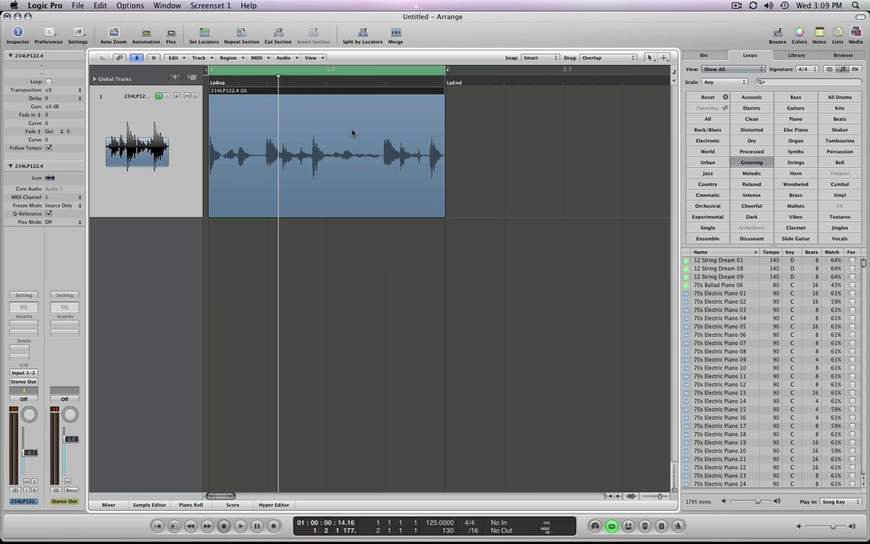
# Open the Add Region to Apple Loops Library dialog for 234LP122.4 from its context menu.
pyautogui.rightClick(308, 136)
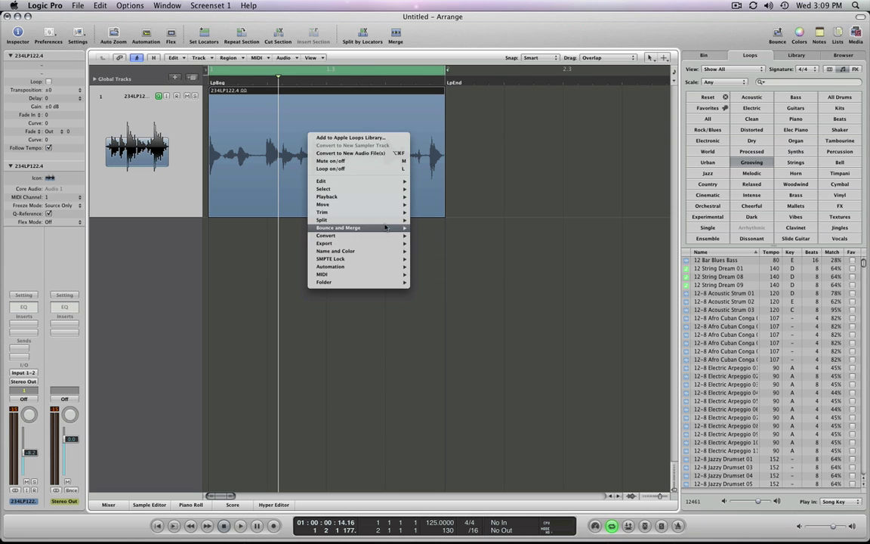
pyautogui.moveTo(386, 221)
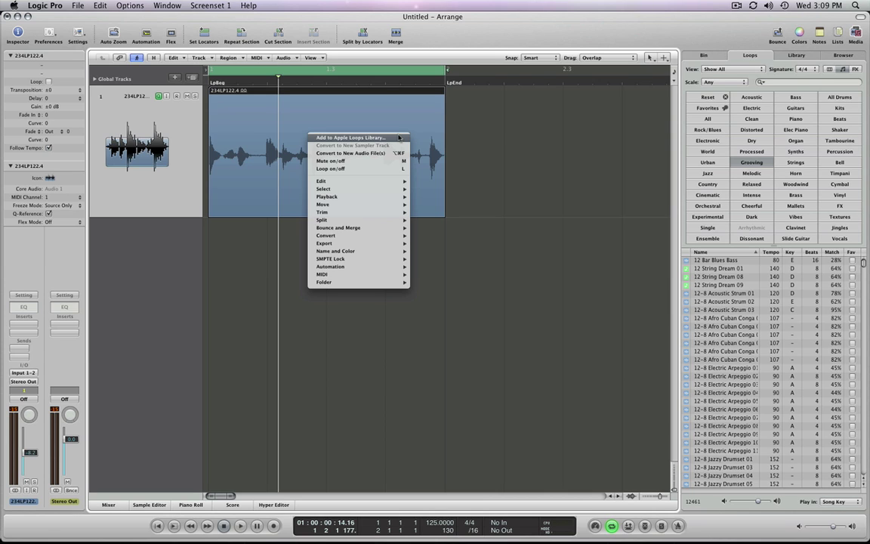
pyautogui.click(261, 75)
pyautogui.click(283, 57)
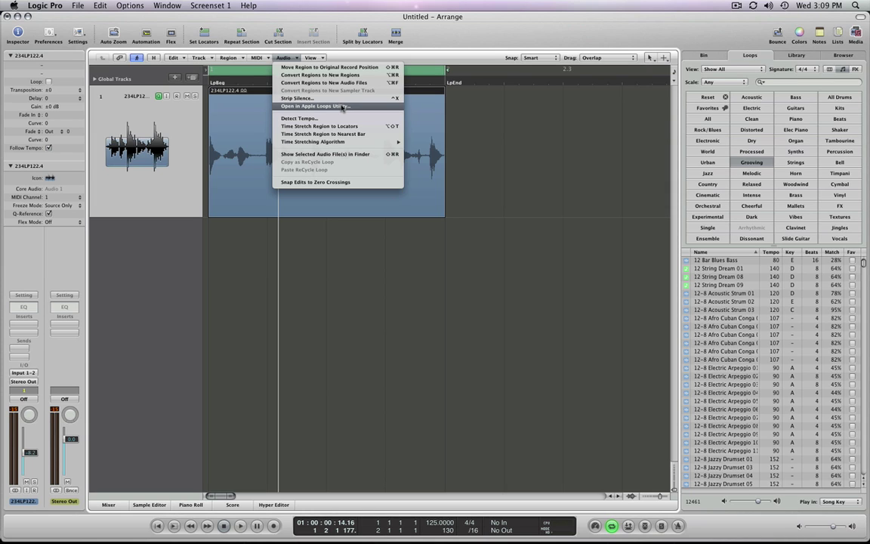
pyautogui.press('Escape')
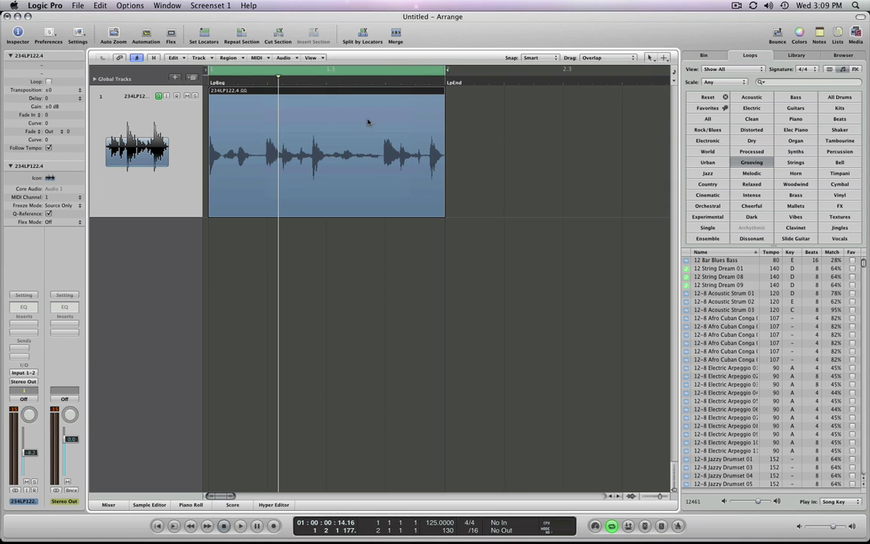
pyautogui.rightClick(330, 121)
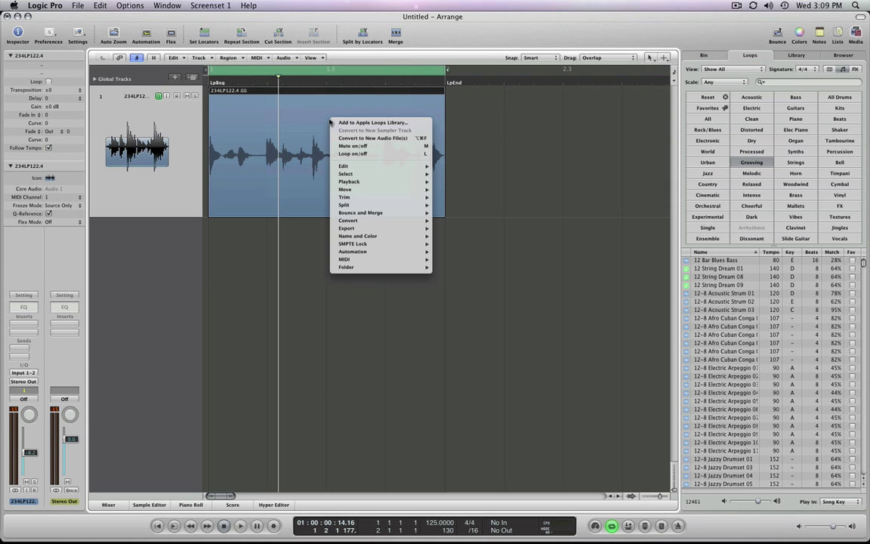
pyautogui.click(382, 125)
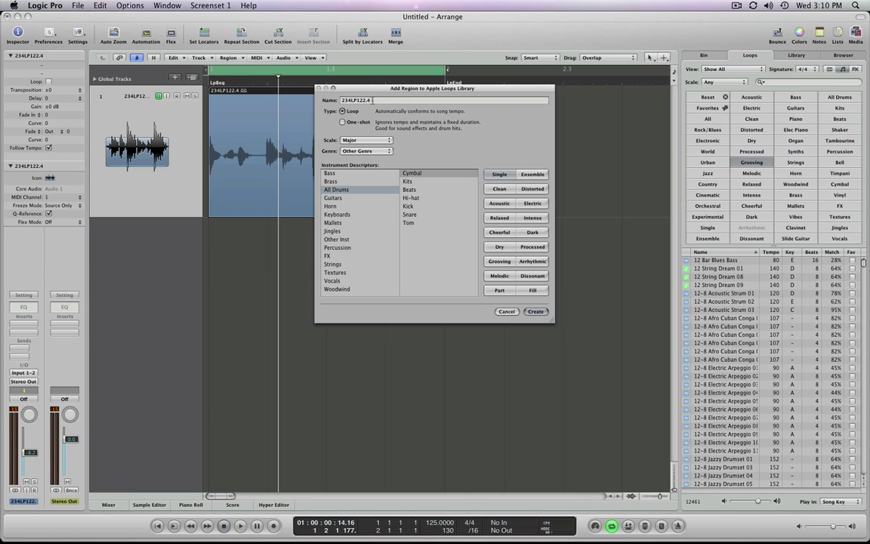
# Rename the loop to 'House Intro' and create it from region 234LP122.4.
pyautogui.doubleClick(372, 100)
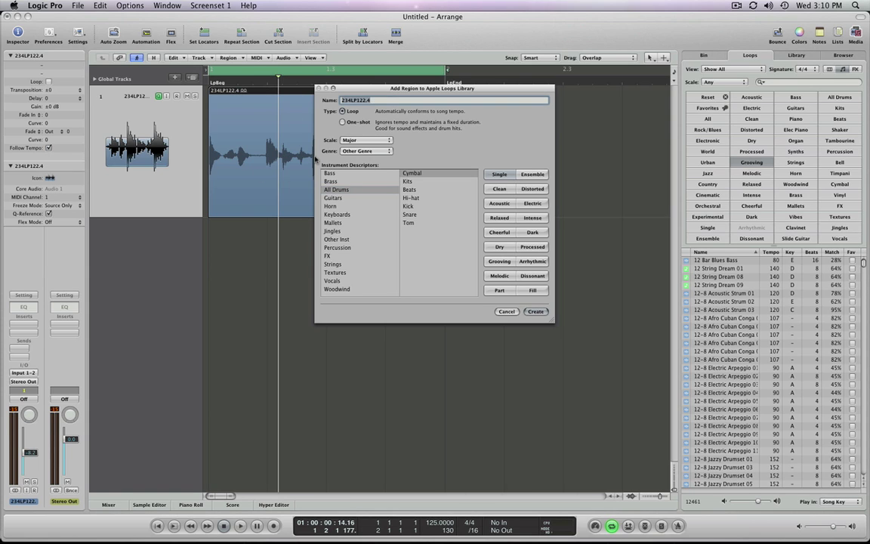
pyautogui.write('House Intro')
pyautogui.click(535, 311)
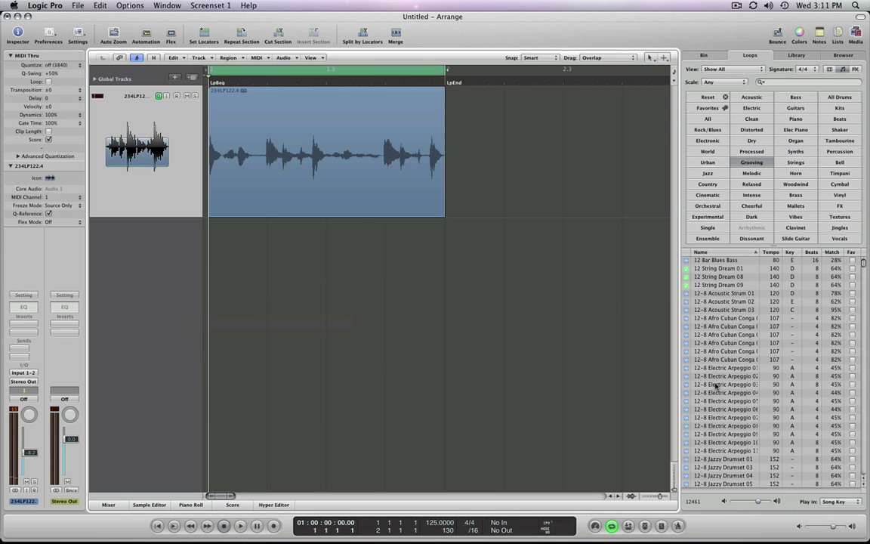
# Search the Loops browser for 'house intro', returning the single House Intro loop at tempo 125.
pyautogui.click(381, 130)
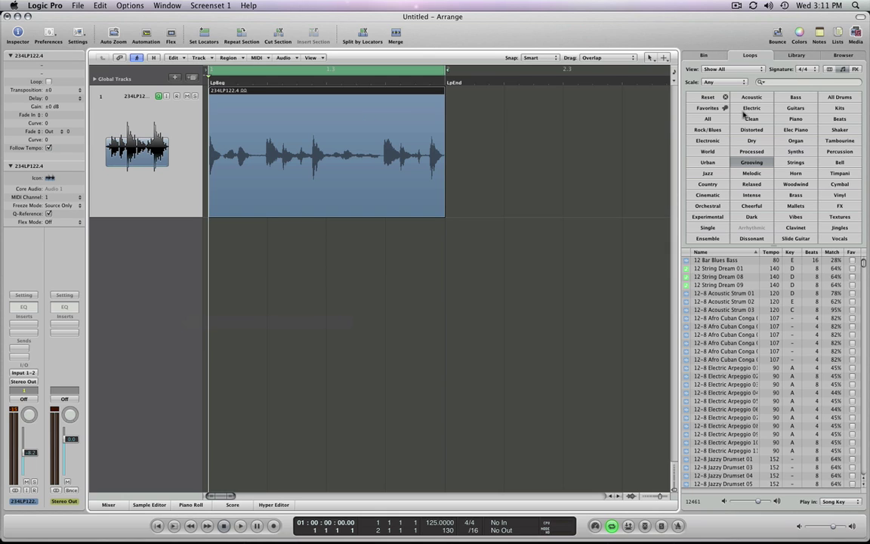
pyautogui.click(798, 82)
pyautogui.write('house in')
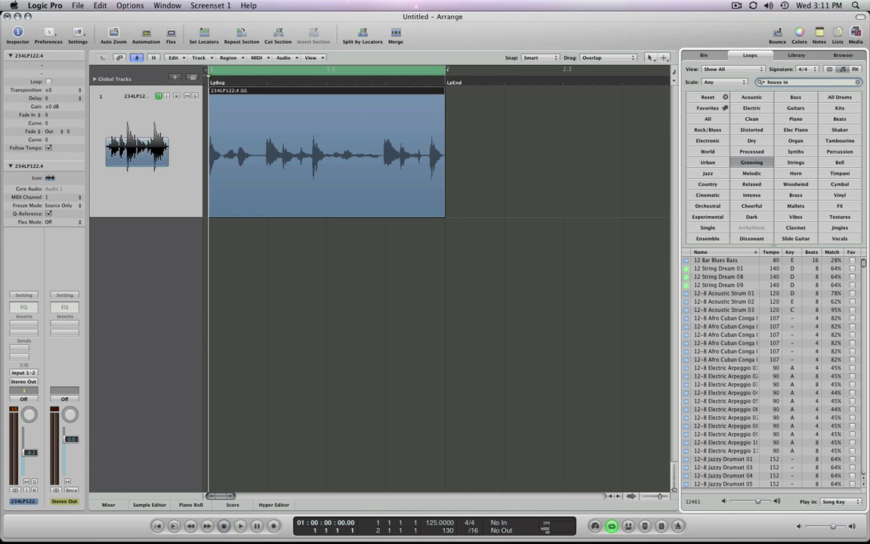
pyautogui.write('tro')
pyautogui.press('Escape')
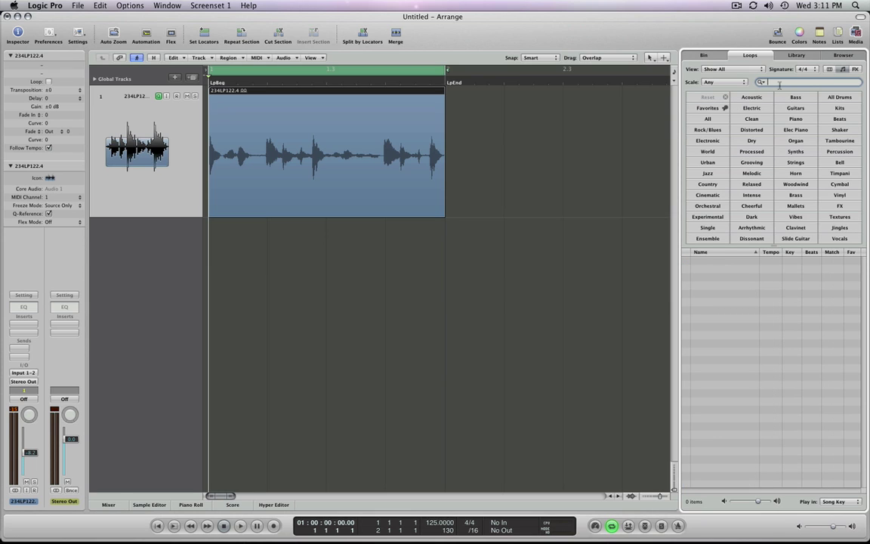
pyautogui.write('house intro')
pyautogui.press('Return')
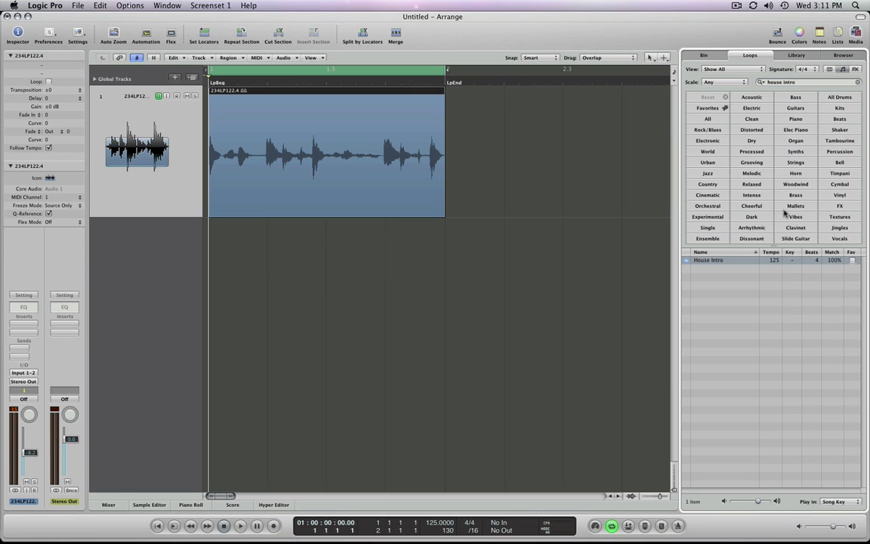
pyautogui.click(724, 262)
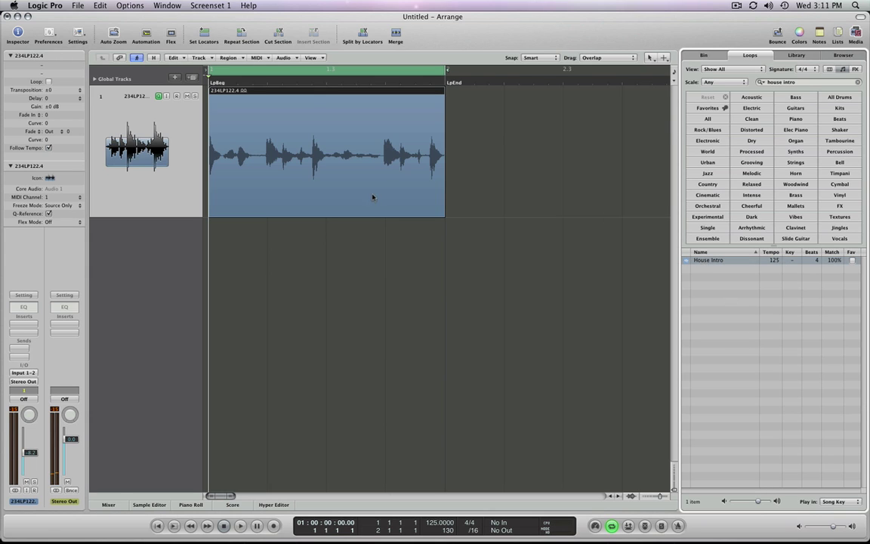
pyautogui.click(378, 238)
pyautogui.press('space')
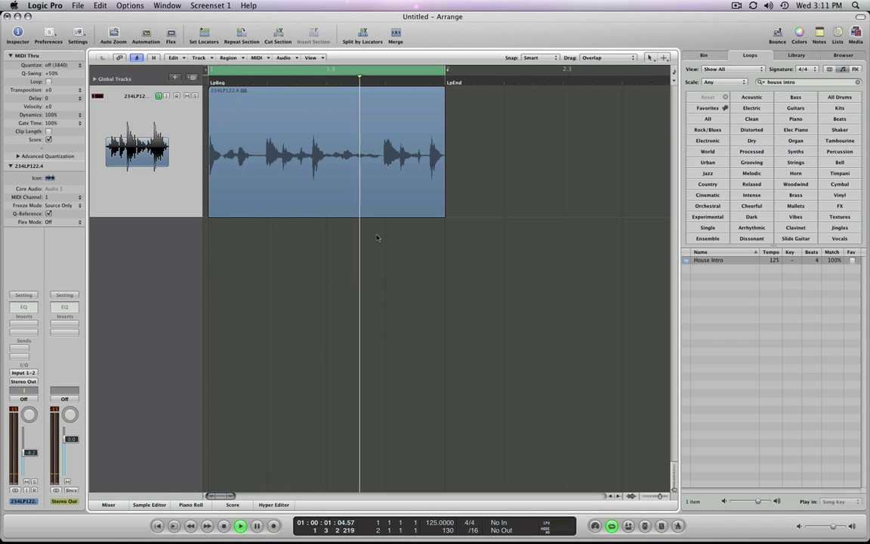
pyautogui.press('space')
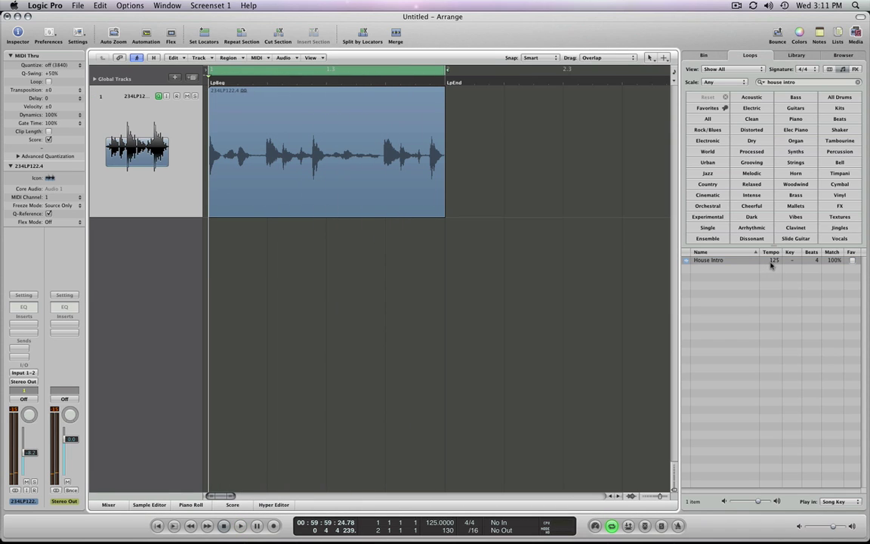